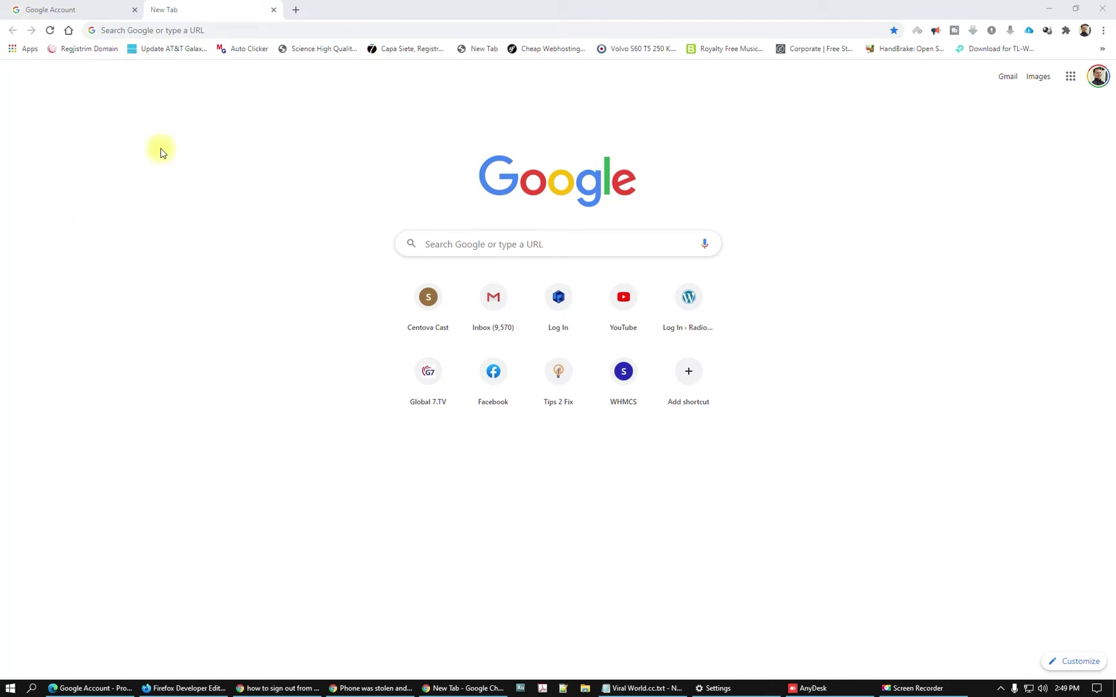
- Bring the Google Chrome window into focus
click(294, 218)
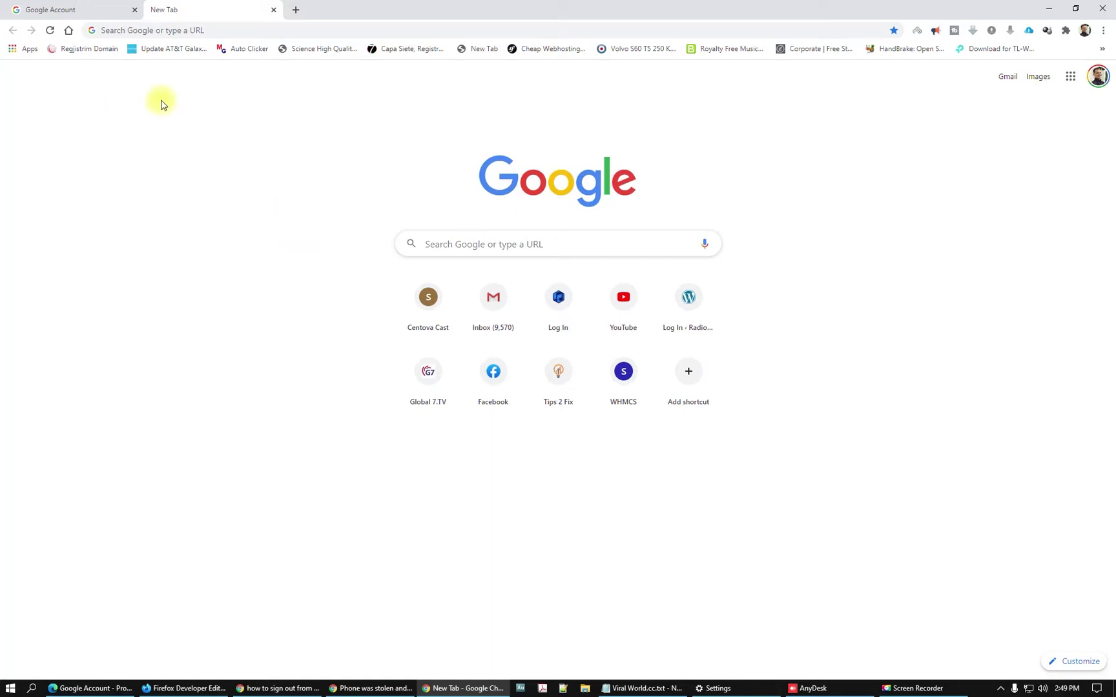
- Close the old tab, search 'google', and open the Google Account home page from the result
click(135, 10)
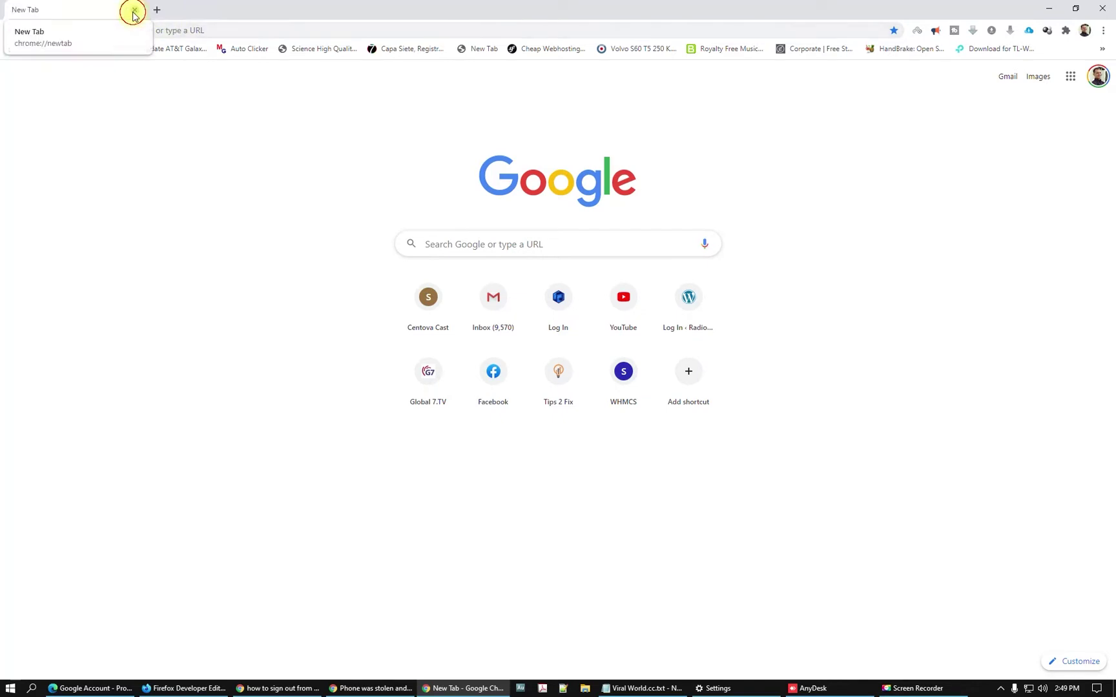
click(183, 30)
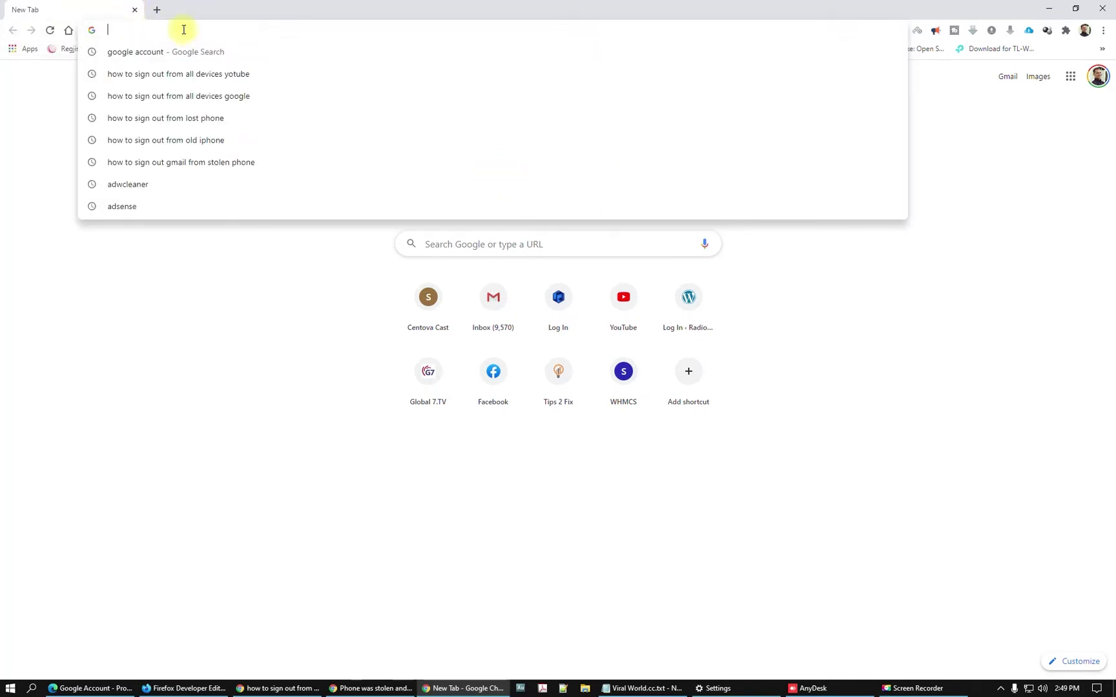
text(google account)
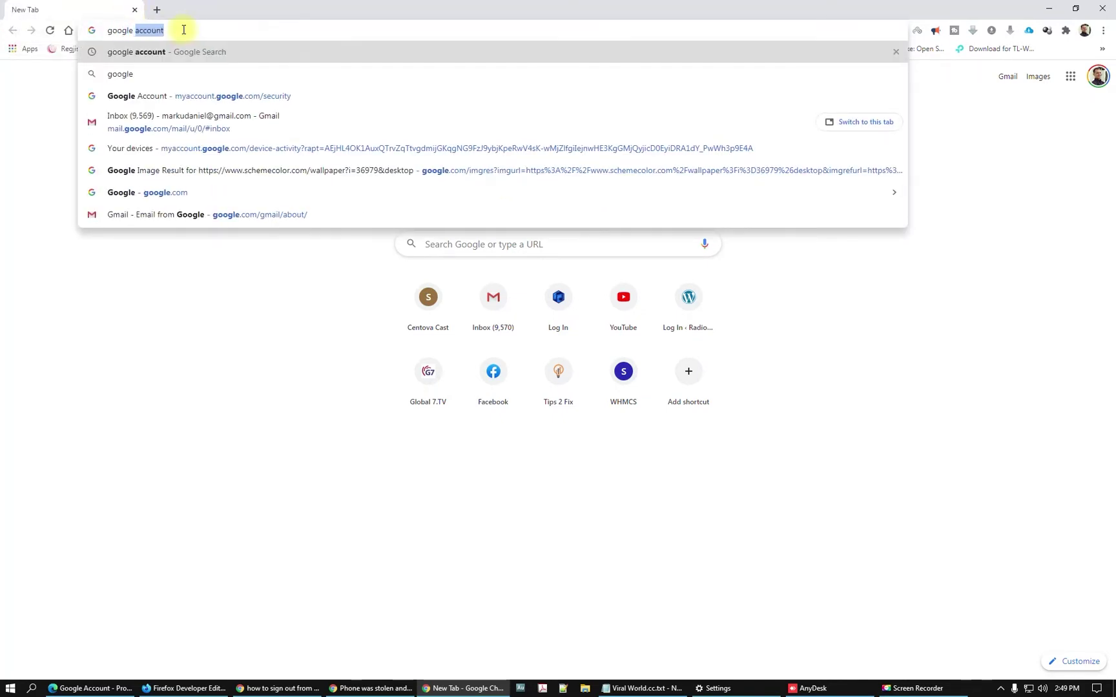
key(Return)
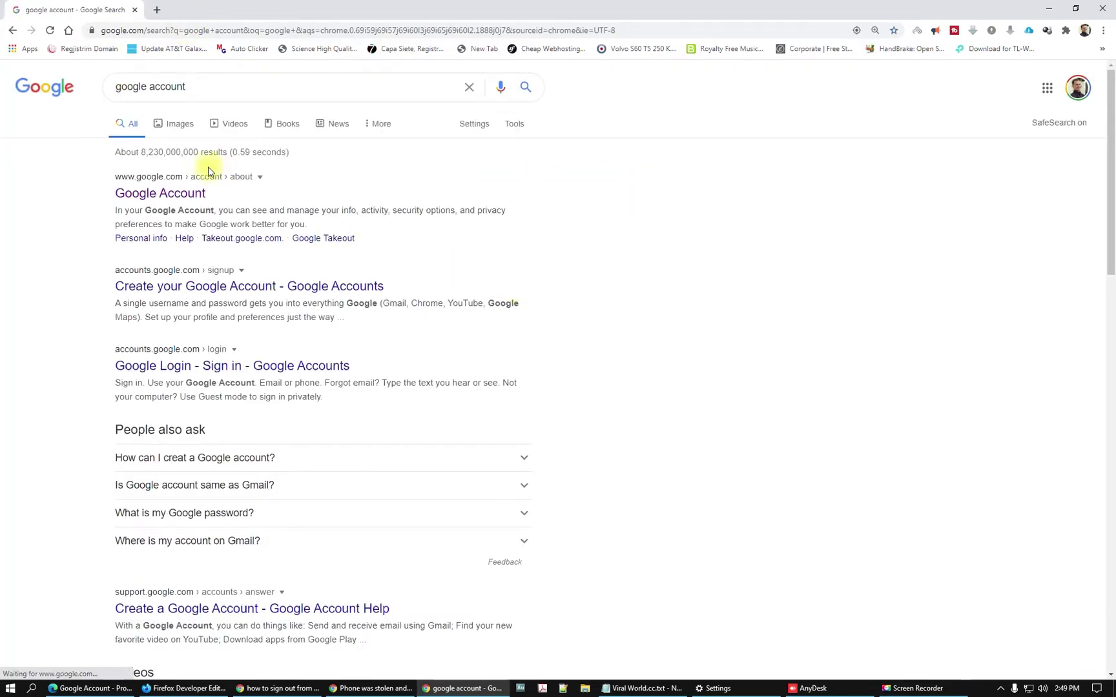
click(166, 193)
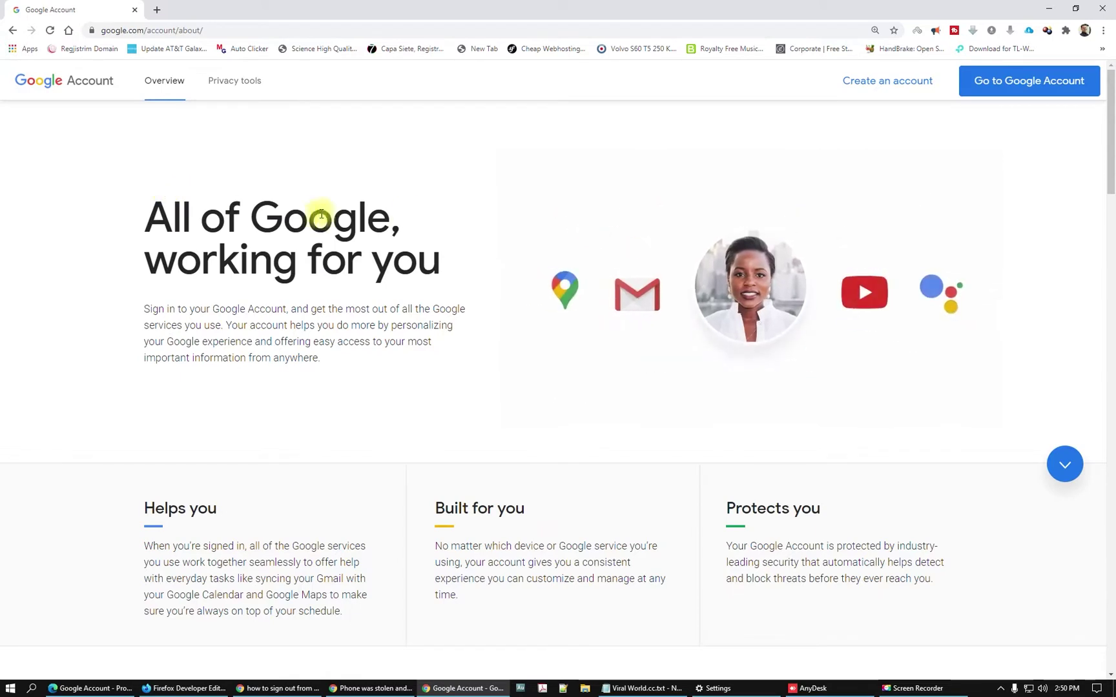
click(1019, 87)
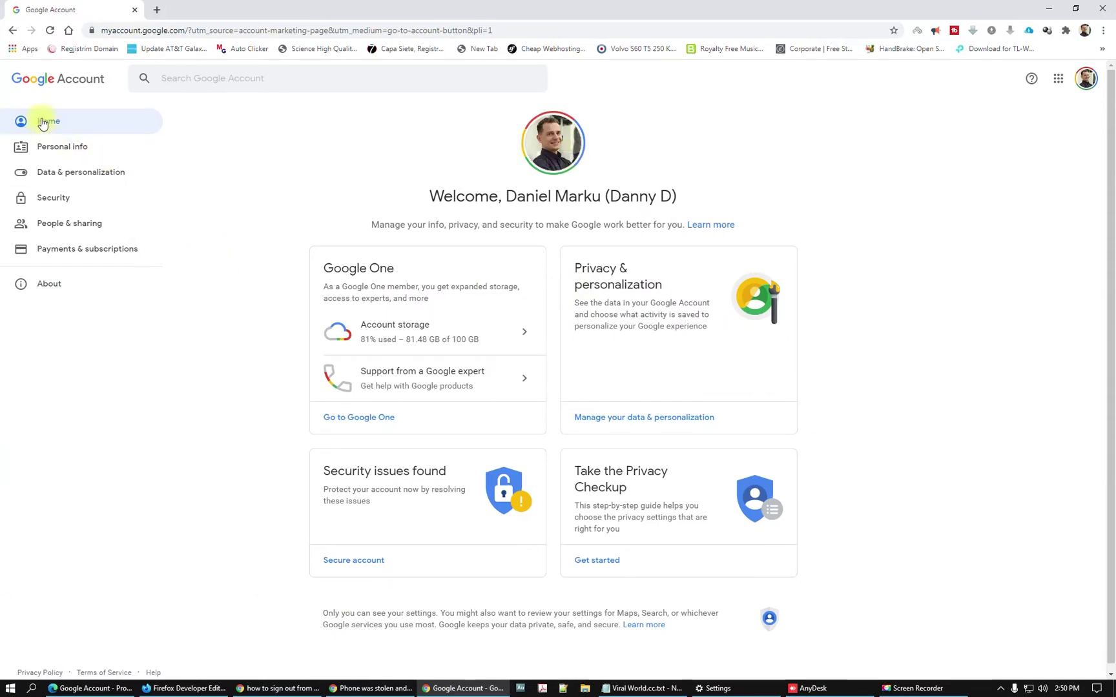
- Open Security and scroll to the Your devices and Google apps with account access cards
click(53, 206)
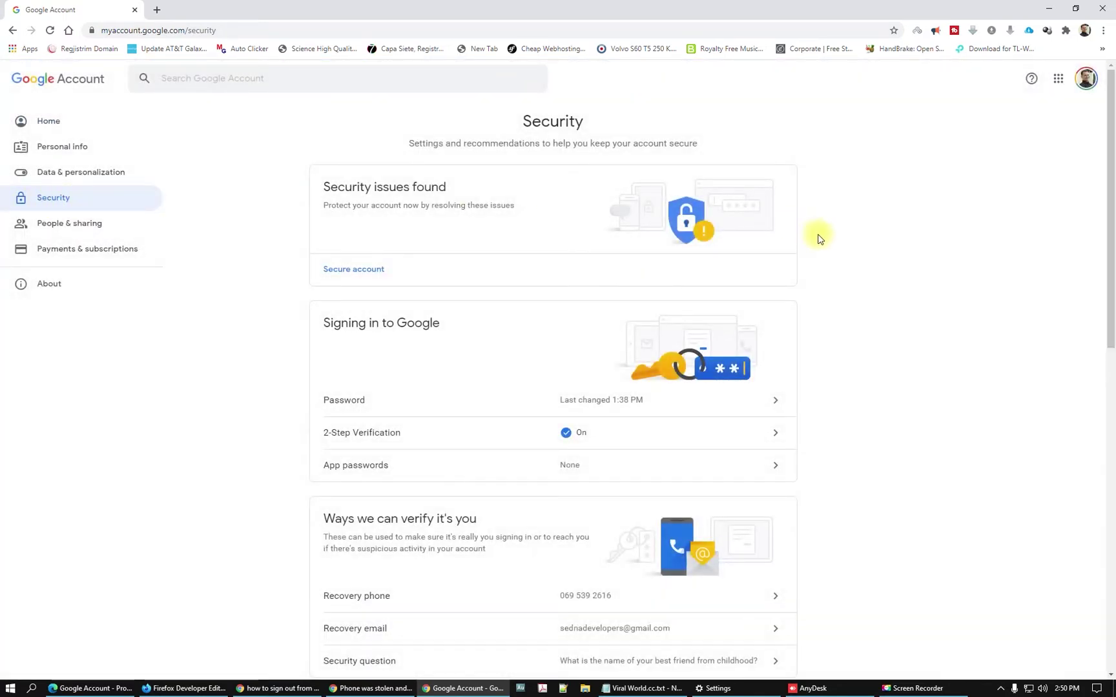
scroll(598, 220, down, 1)
scroll(665, 302, down, 1)
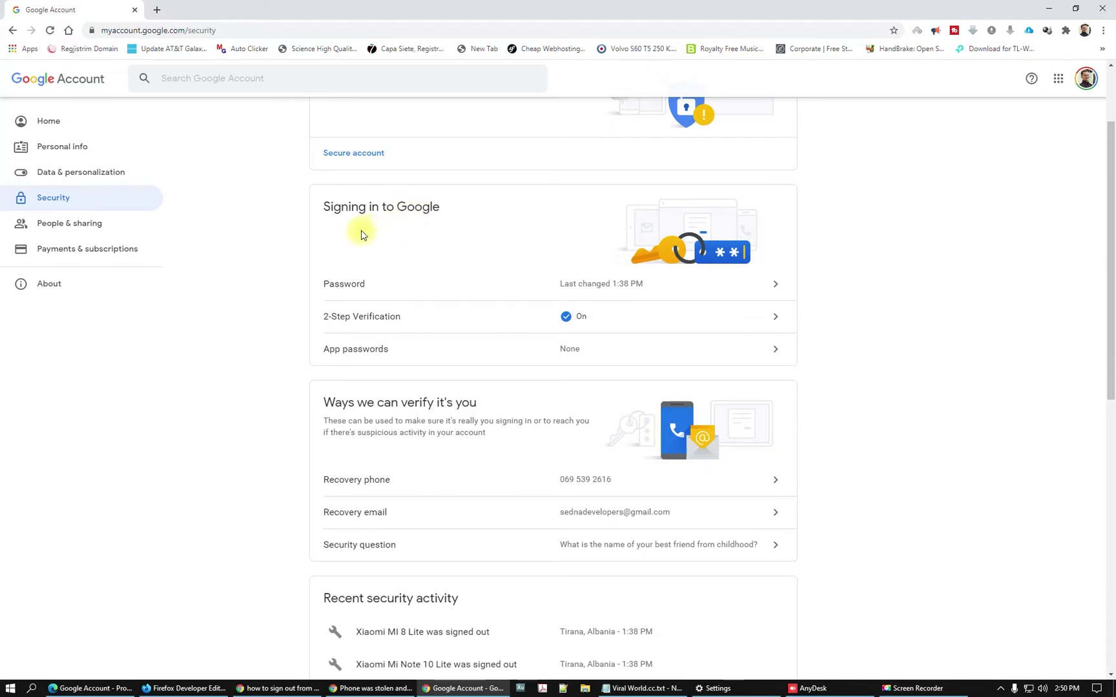
scroll(323, 252, down, 3)
scroll(269, 461, down, 7)
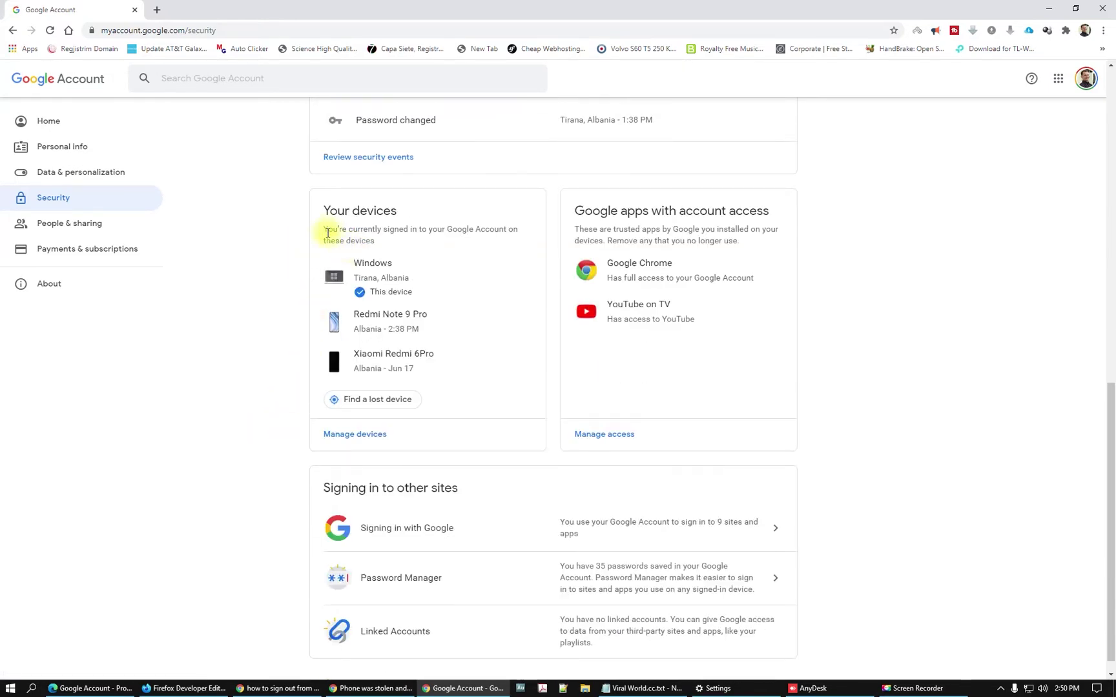
- Highlight the Your devices heading, the Google apps with account access heading, and YouTube on TV
drag(322, 210, 399, 213)
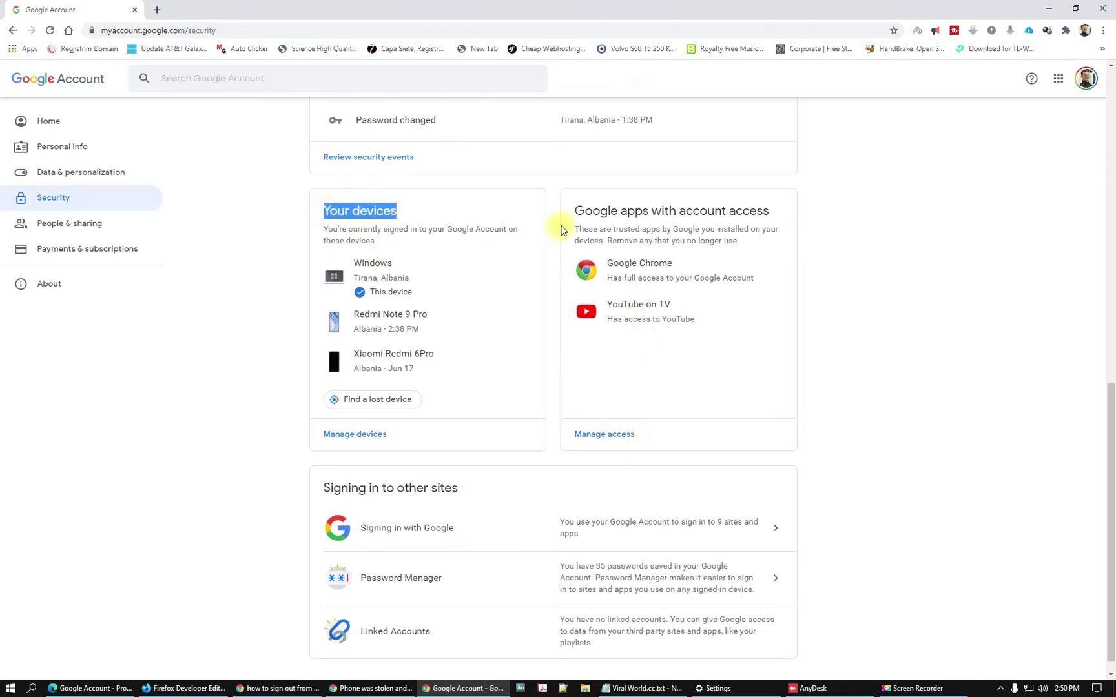
drag(577, 211, 780, 214)
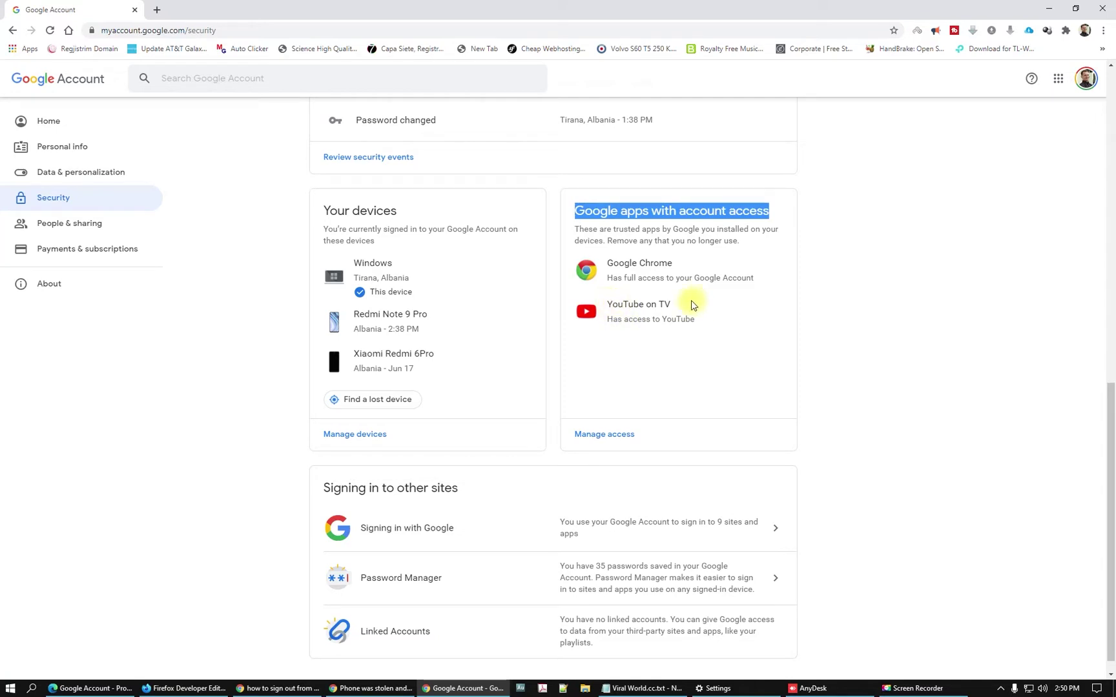
drag(692, 302, 612, 302)
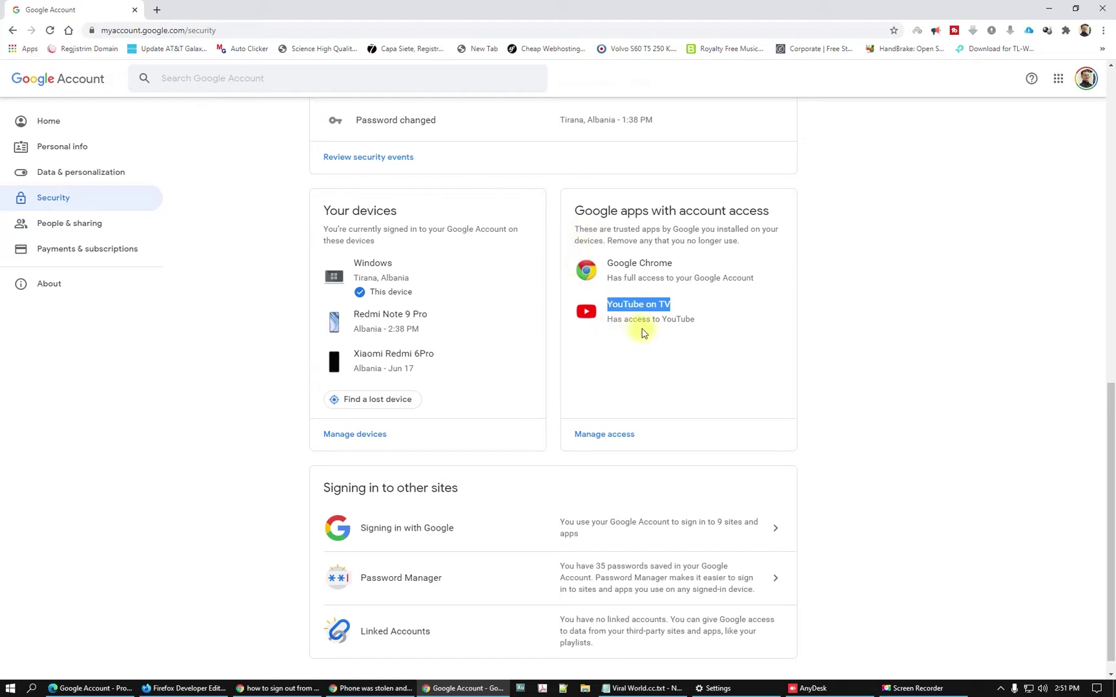
click(676, 375)
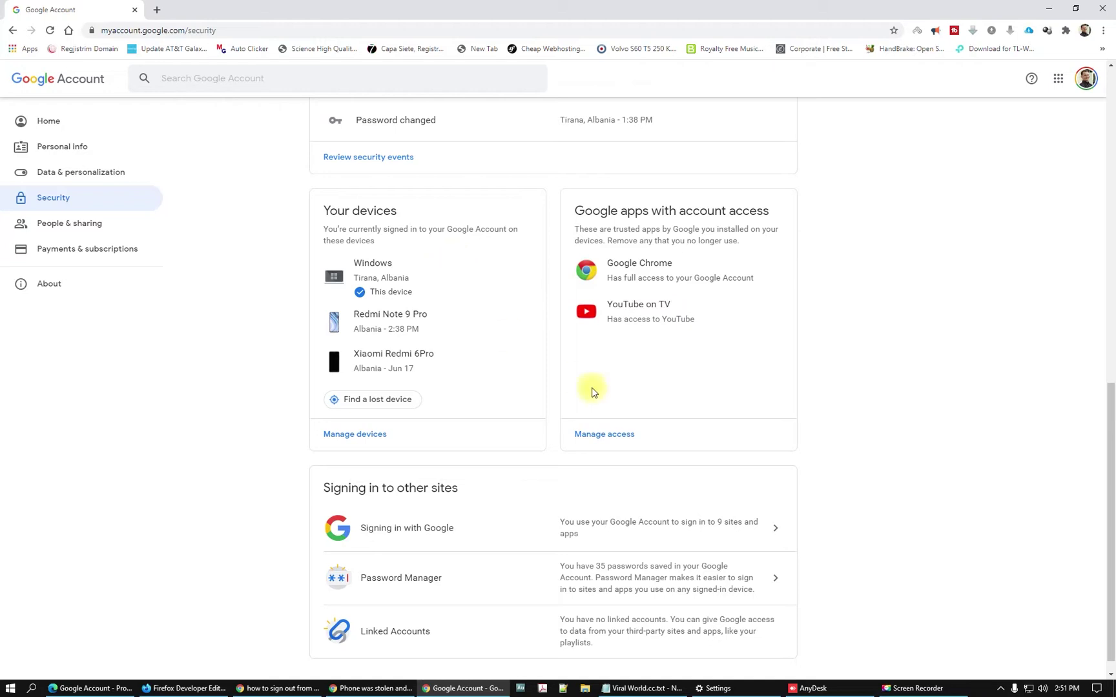
- Open the full list of apps with account access and scroll through it
click(603, 435)
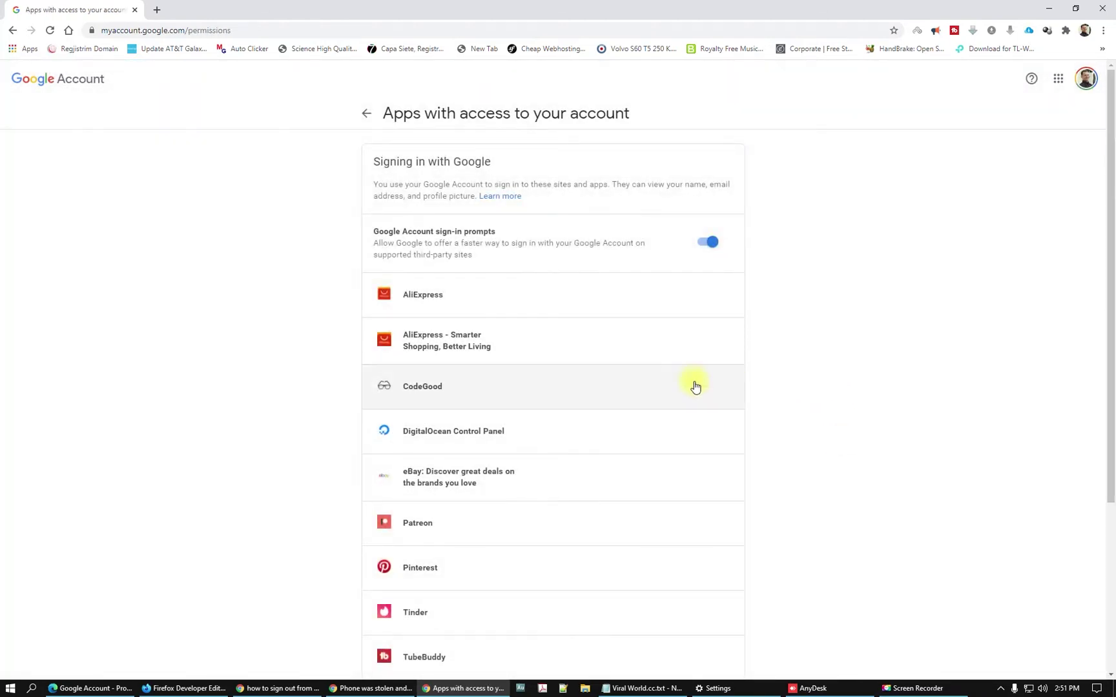
scroll(491, 297, down, 1)
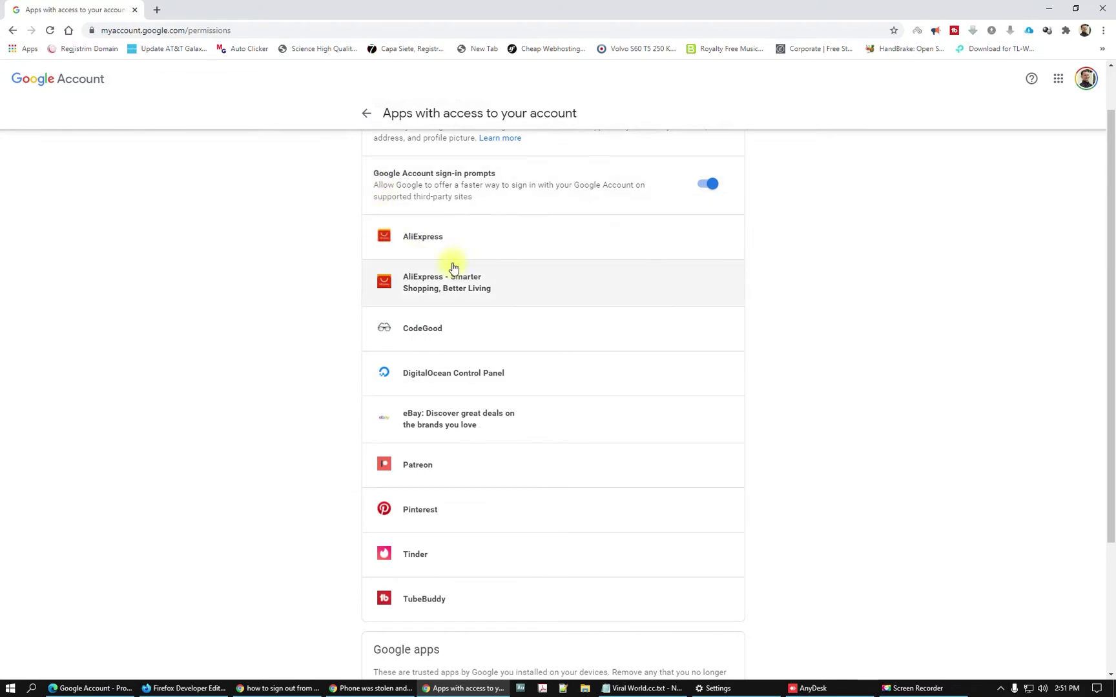
scroll(597, 324, down, 2)
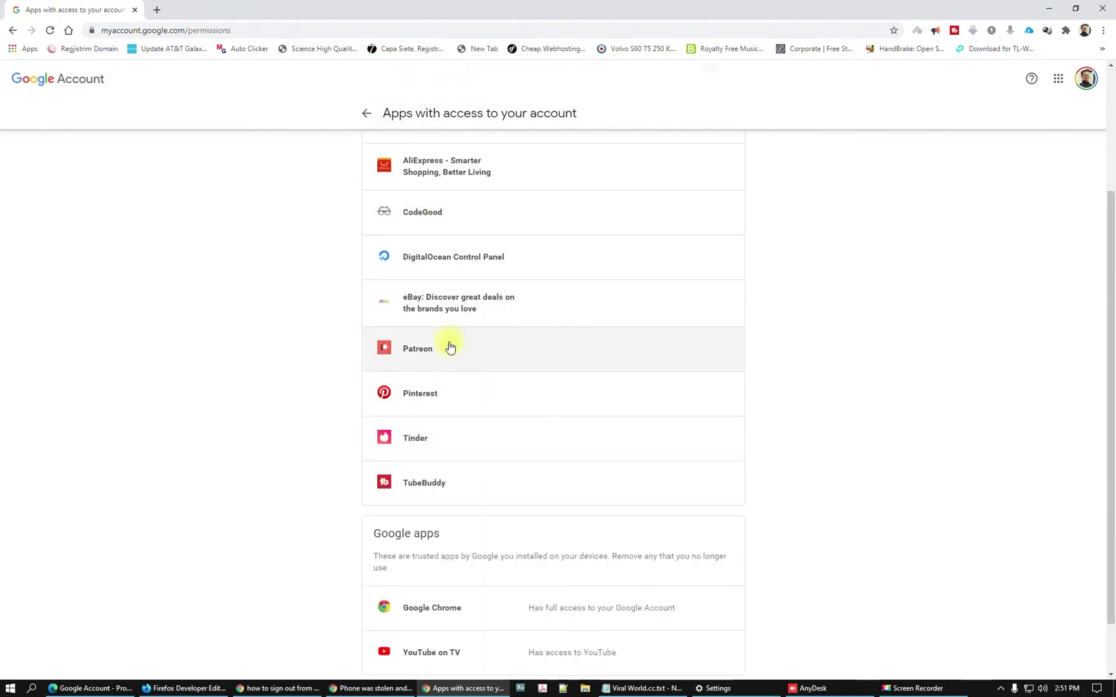
scroll(463, 416, down, 1)
scroll(405, 392, up, 4)
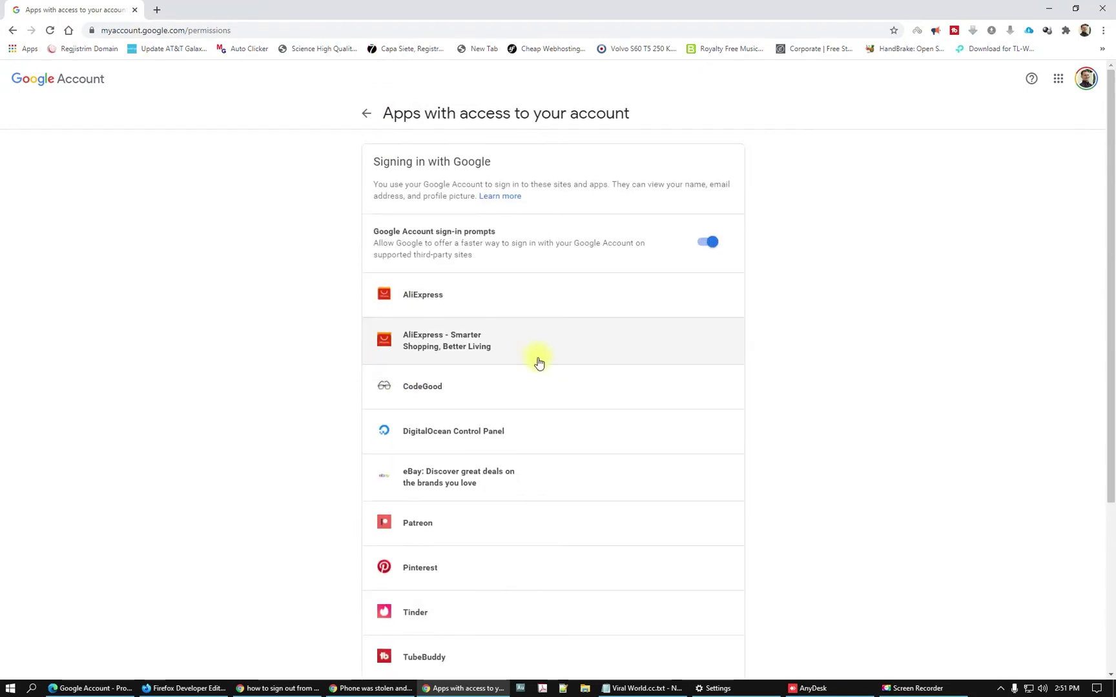
scroll(453, 271, down, 3)
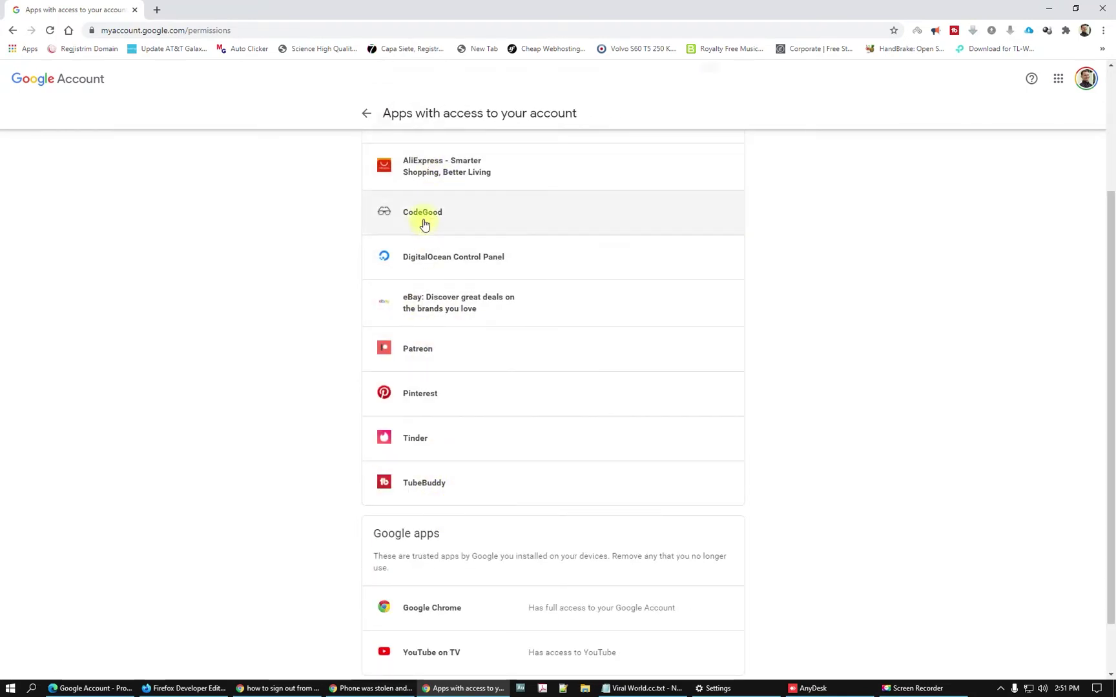
scroll(465, 387, down, 1)
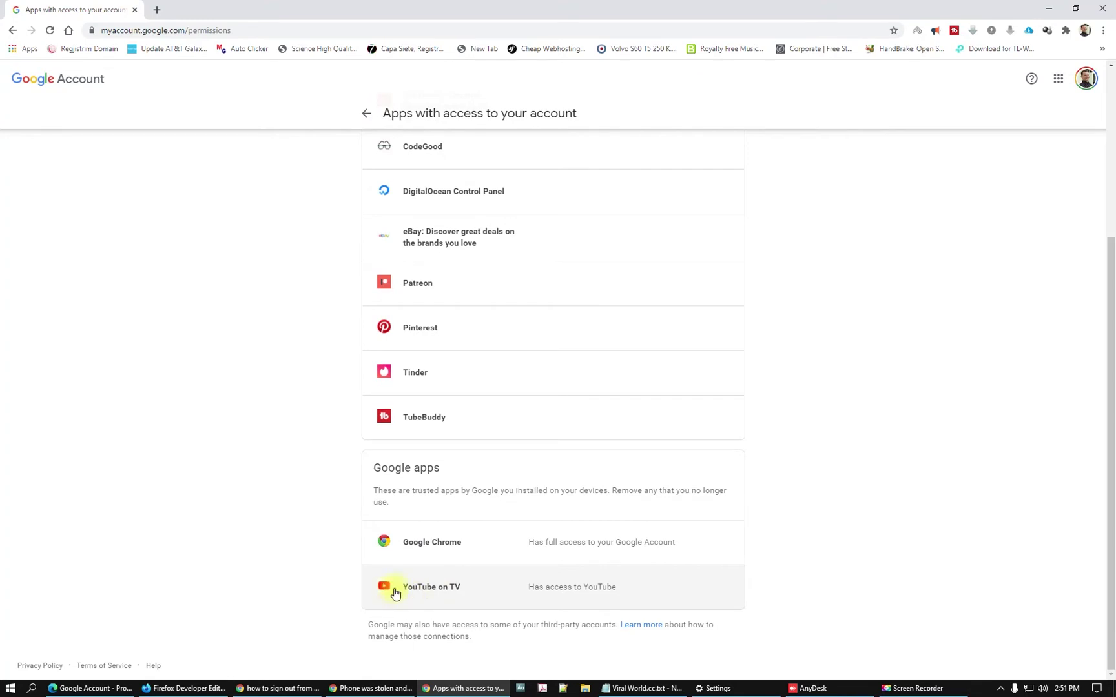
- Remove YouTube on TV's access to the account and confirm
click(476, 590)
scroll(851, 511, down, 2)
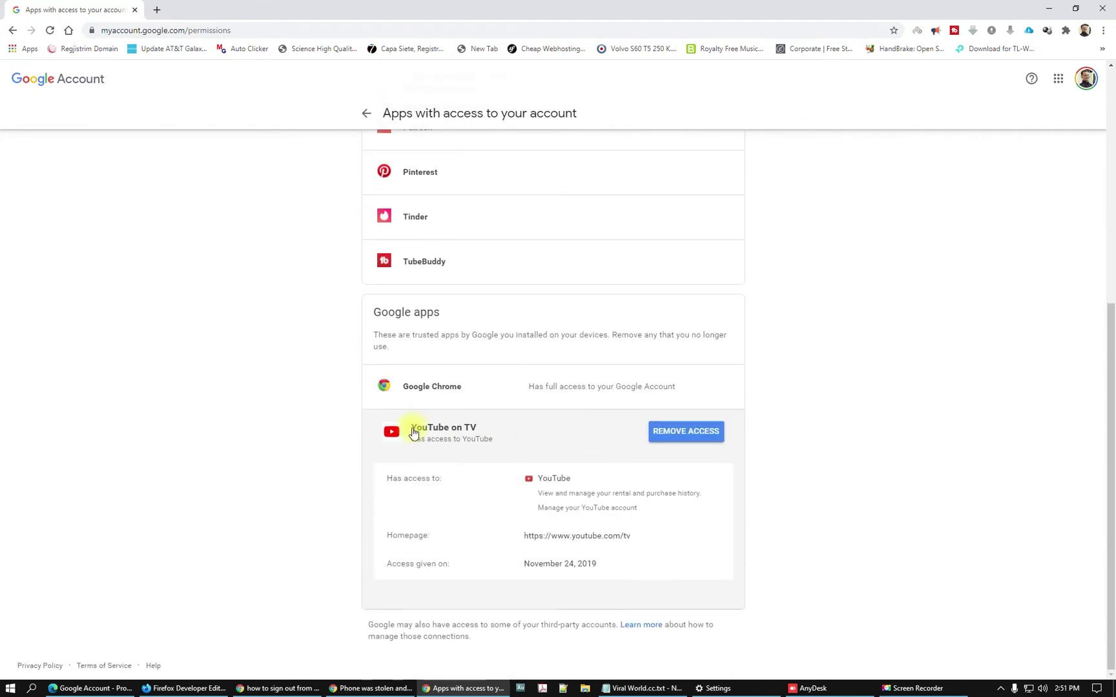
click(682, 443)
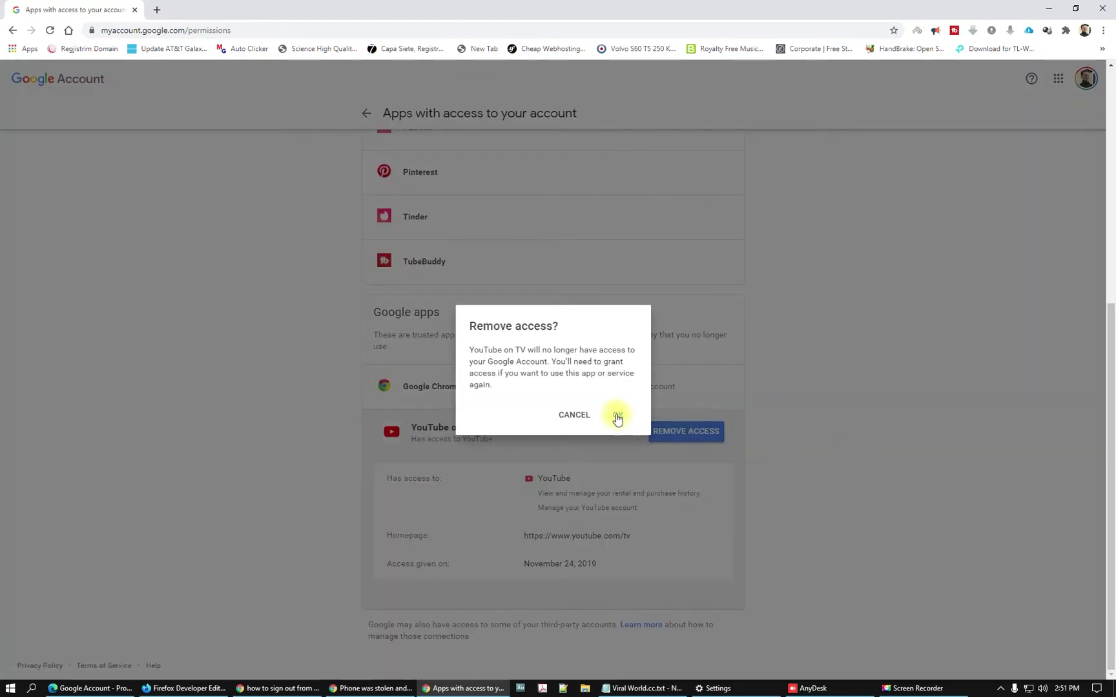
click(616, 417)
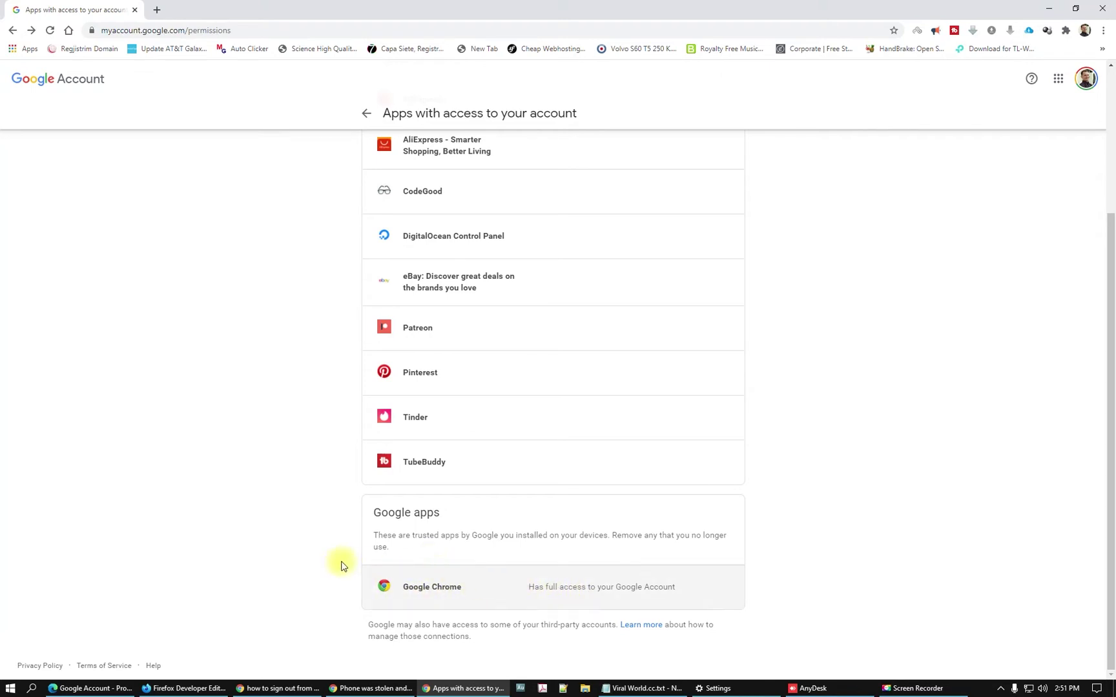
scroll(600, 518, up, 3)
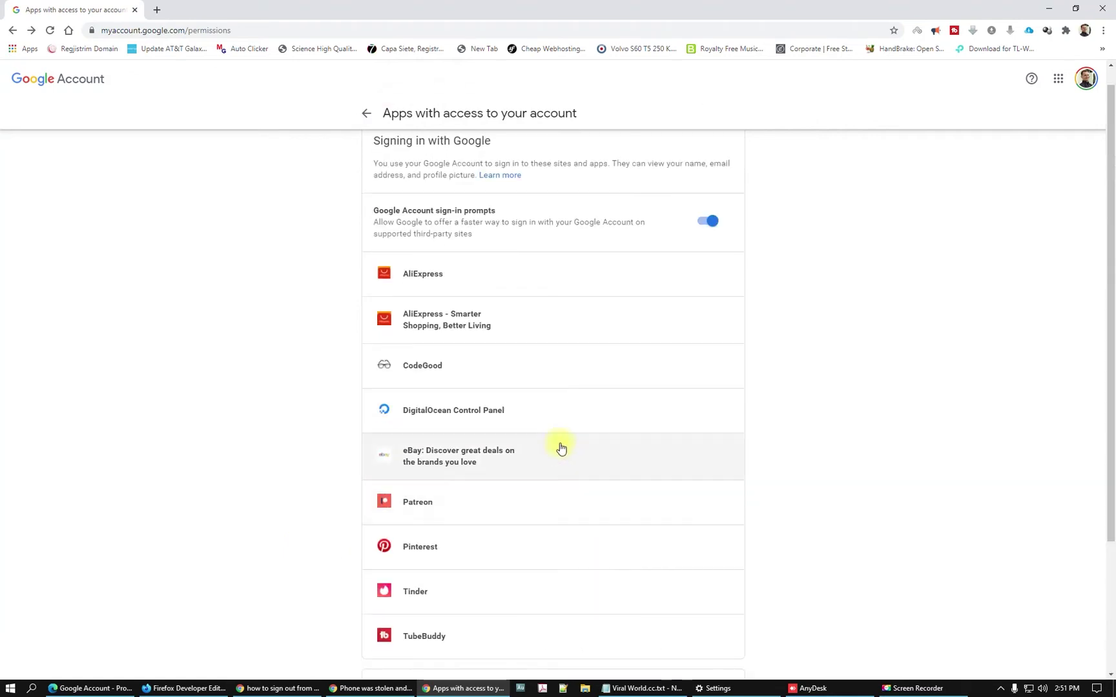
scroll(652, 378, up, 1)
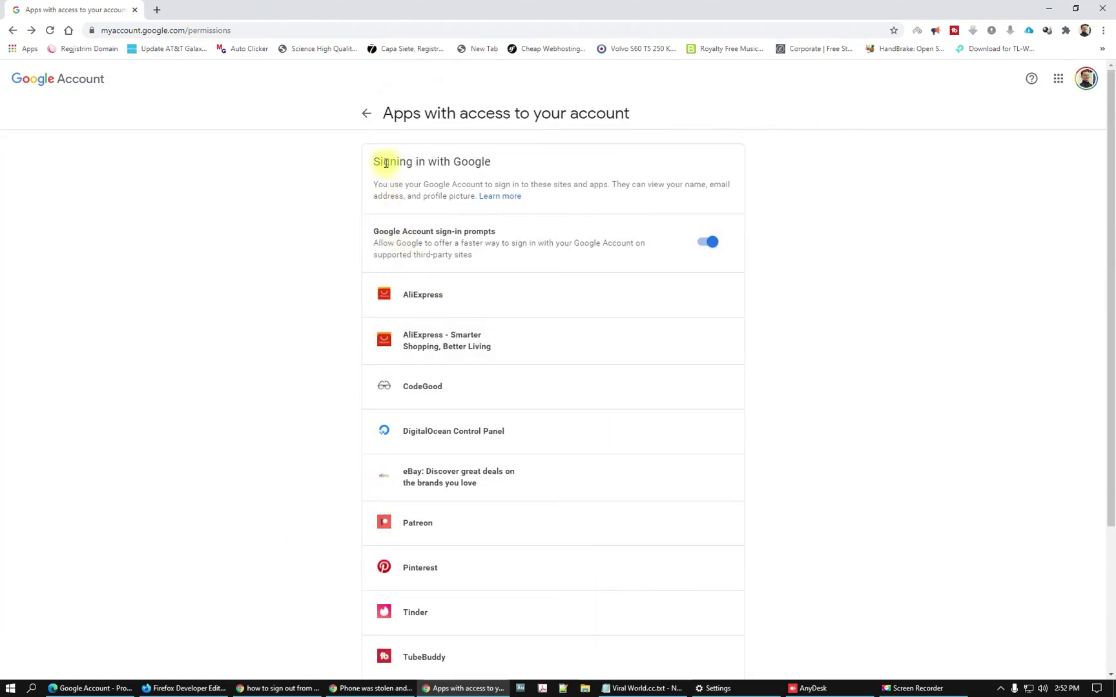
scroll(633, 475, down, 3)
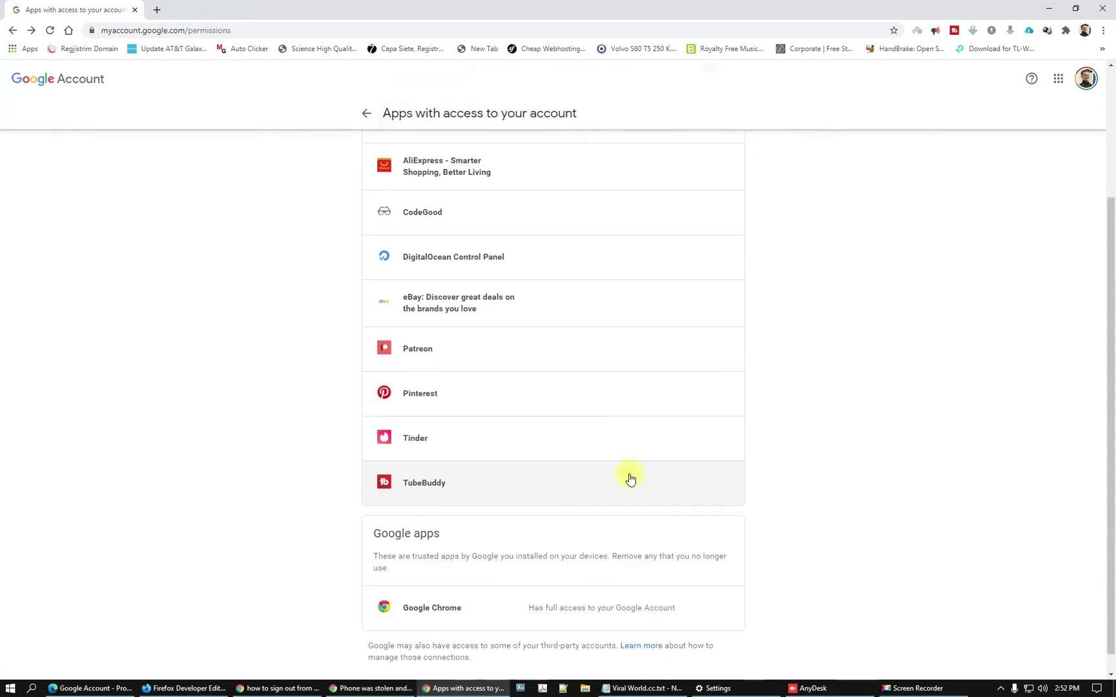
click(624, 400)
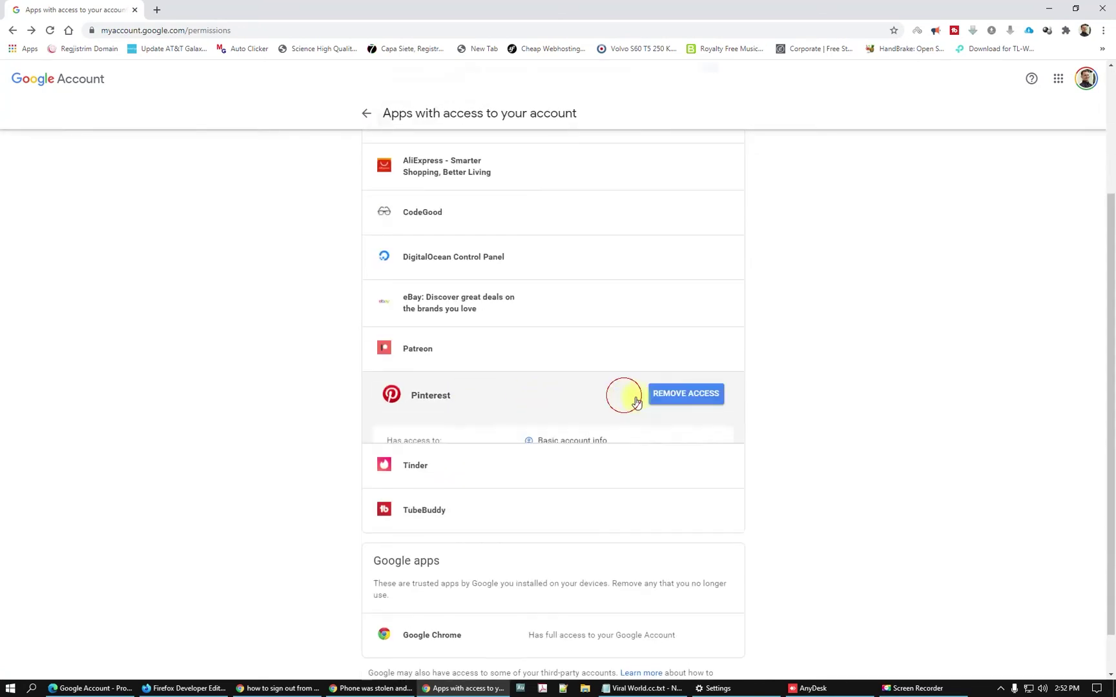
click(689, 406)
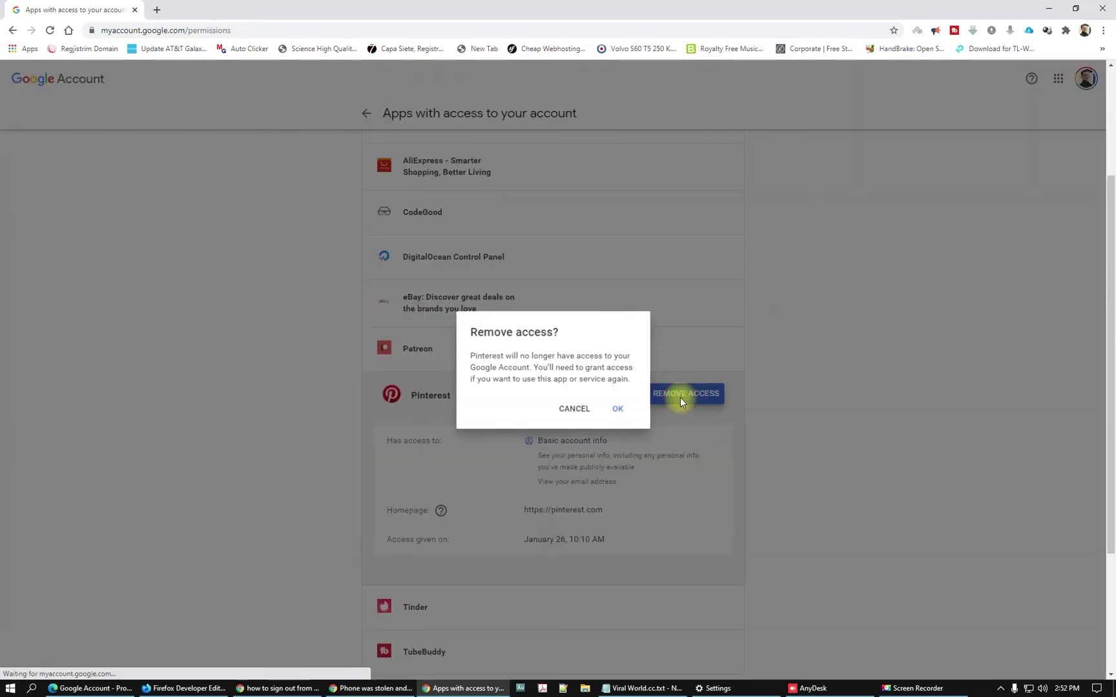
click(618, 412)
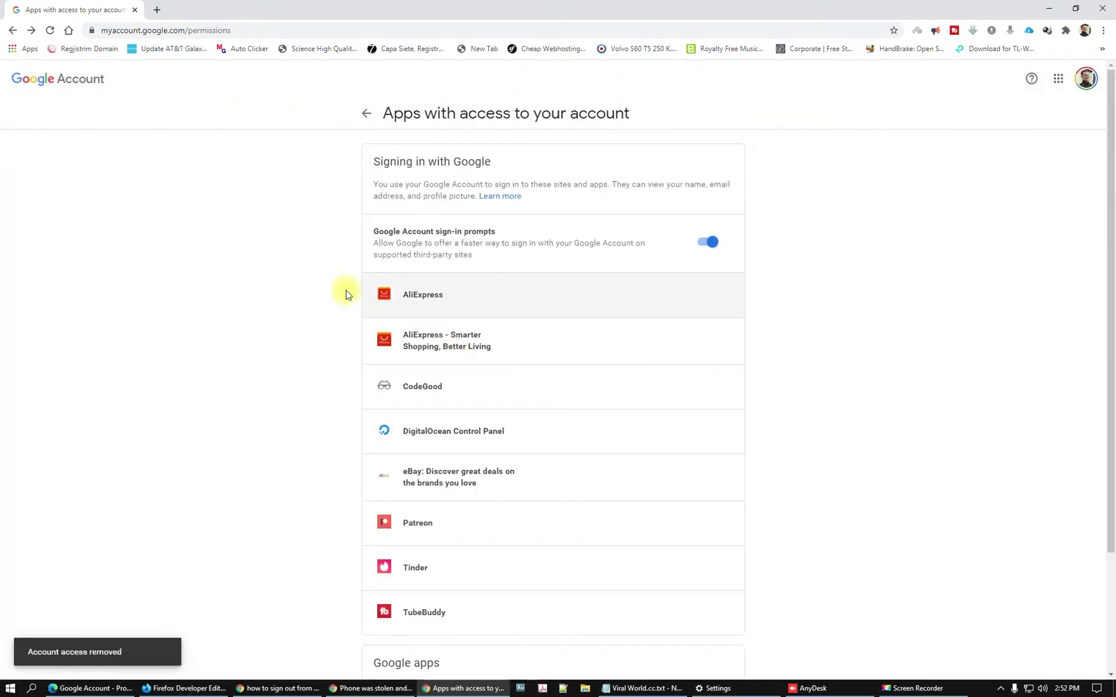
click(366, 113)
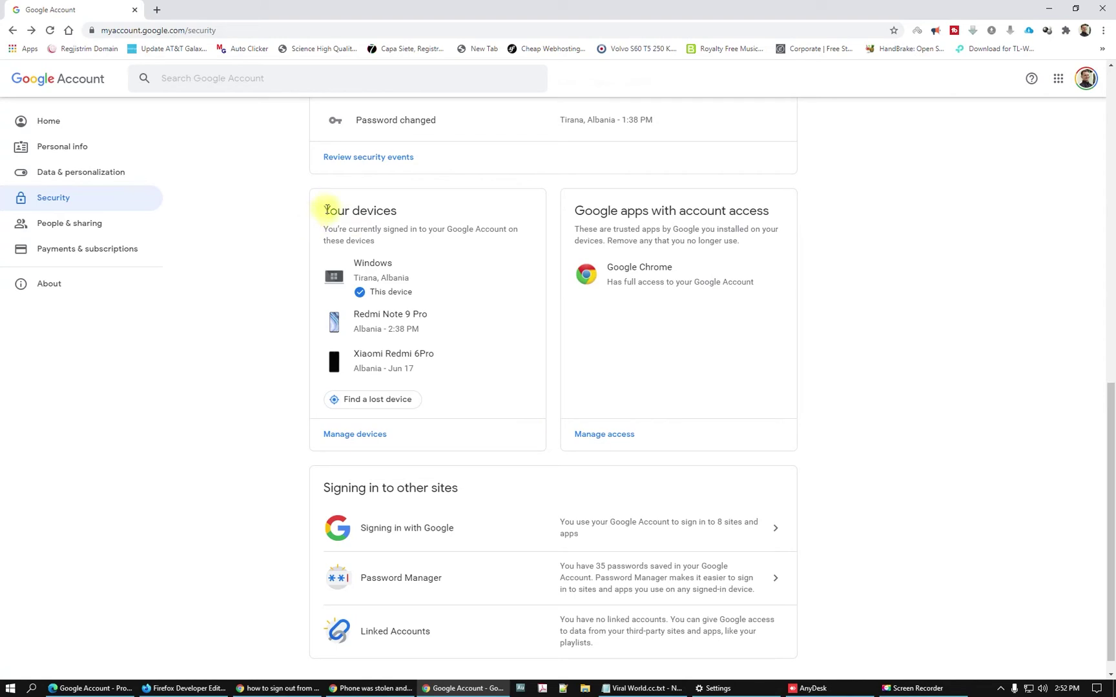
- Highlight the Your devices heading and open the full list of signed-in devices
drag(321, 211, 416, 210)
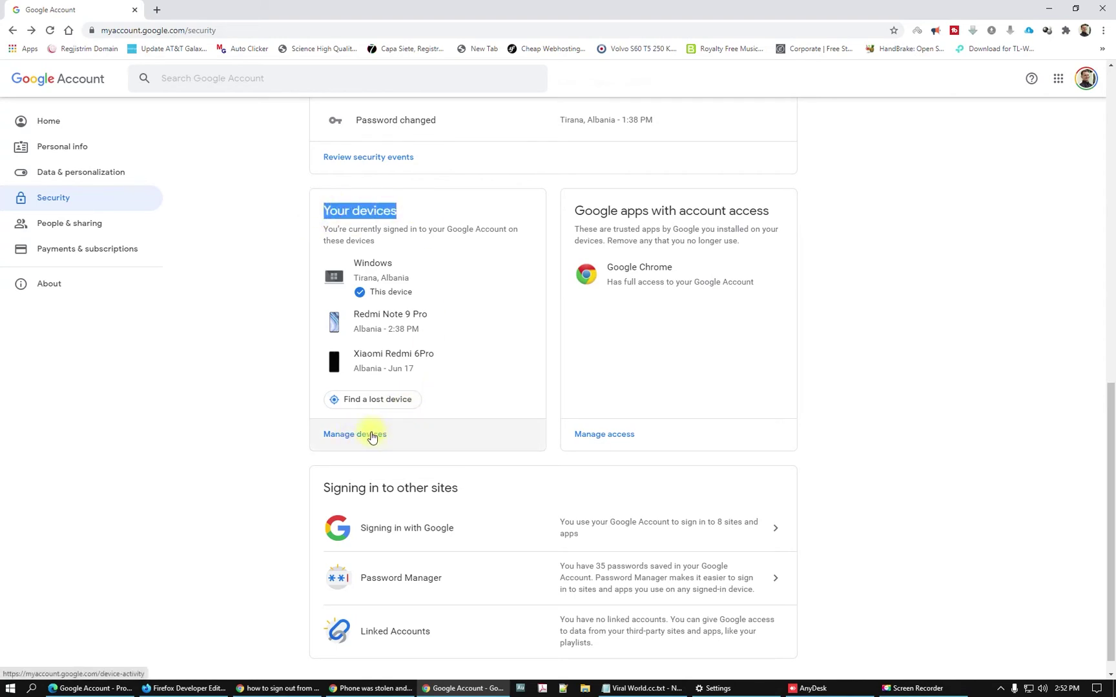
click(373, 434)
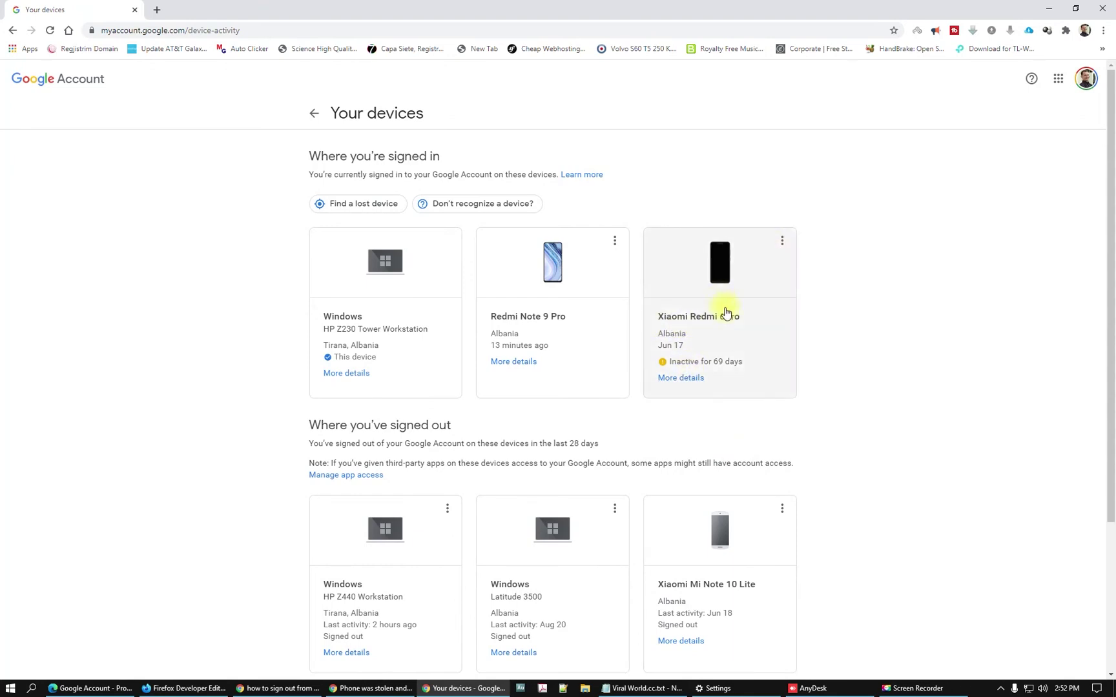
click(732, 360)
- Sign out the Xiaomi Redmi 6Pro from its options menu and confirm
click(782, 242)
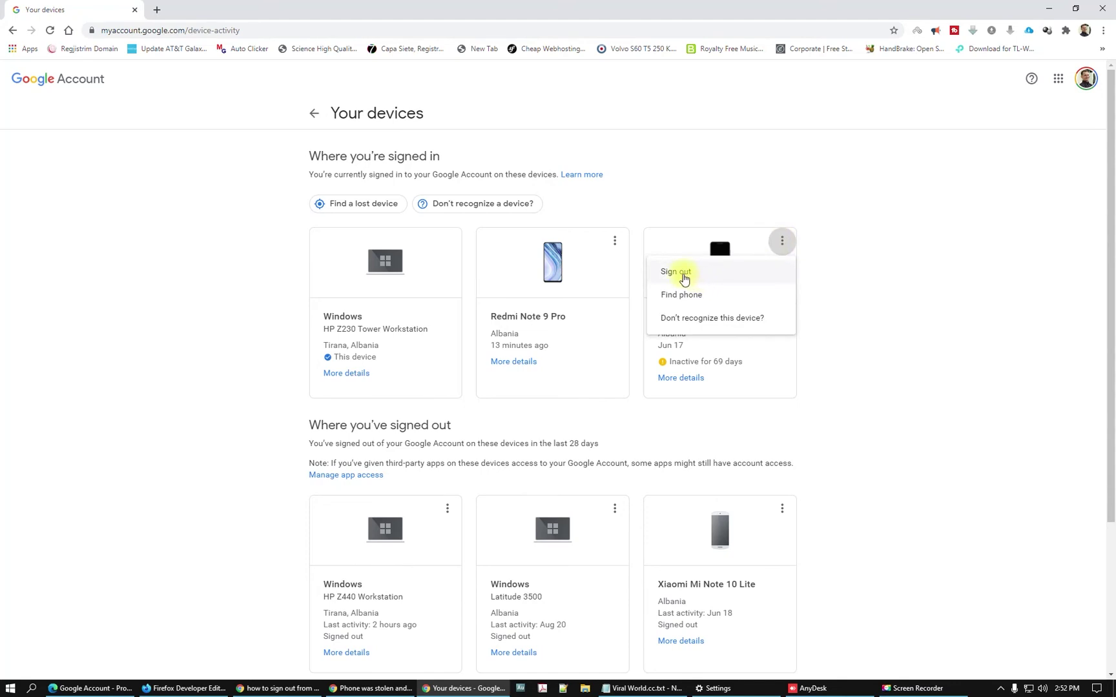
click(872, 239)
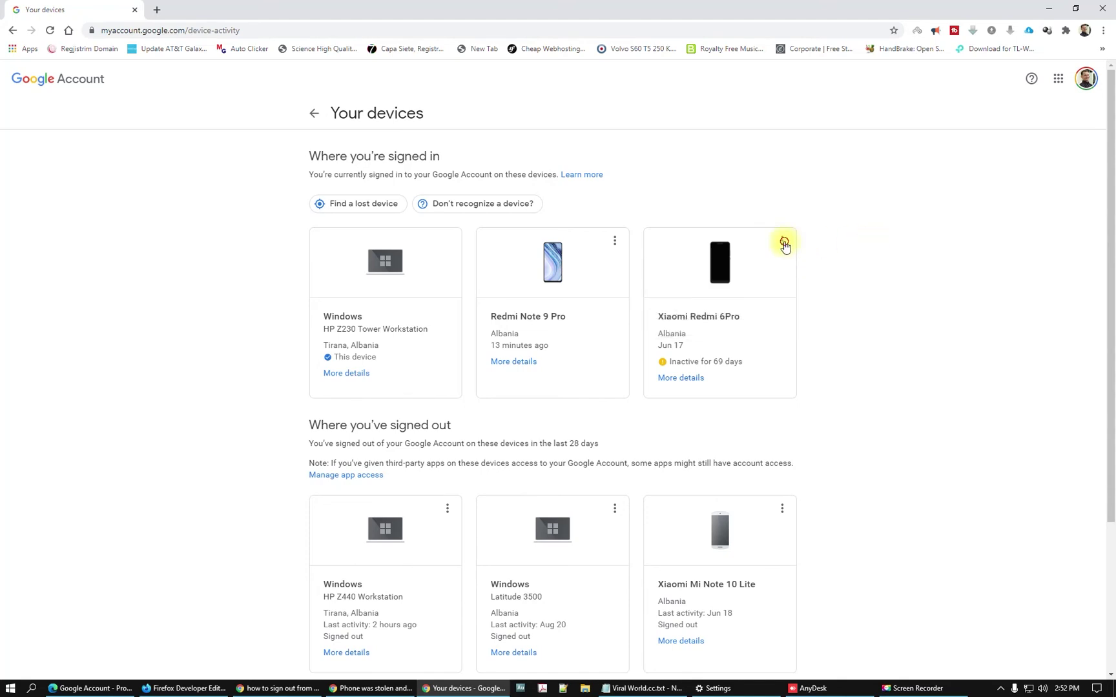
click(784, 243)
click(688, 271)
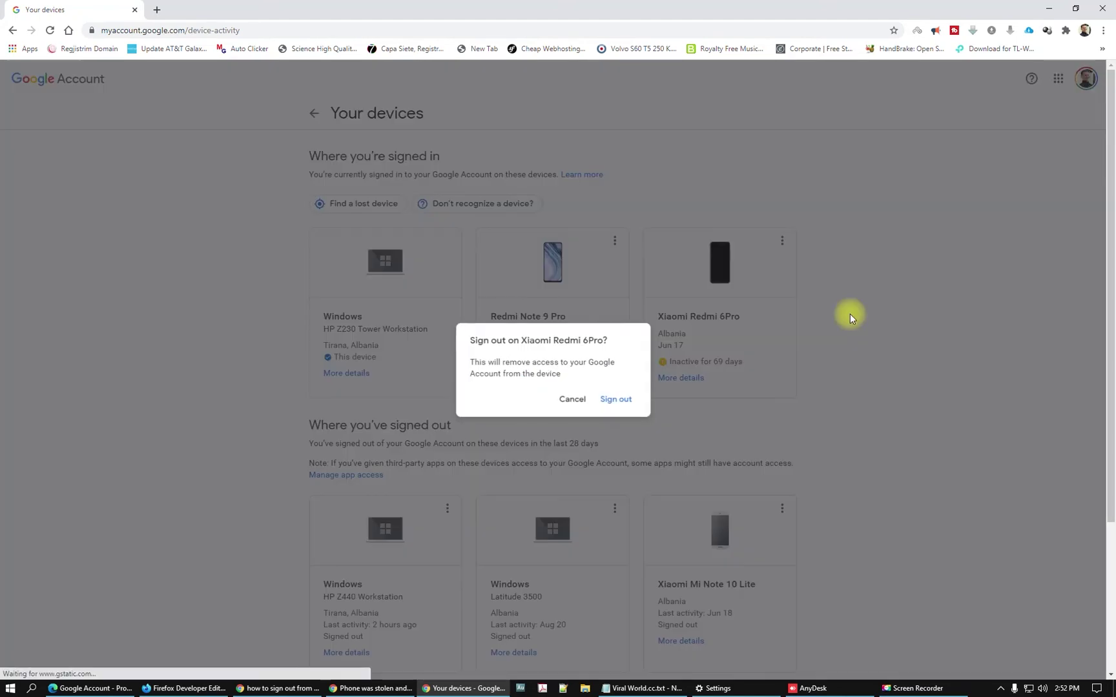
click(616, 400)
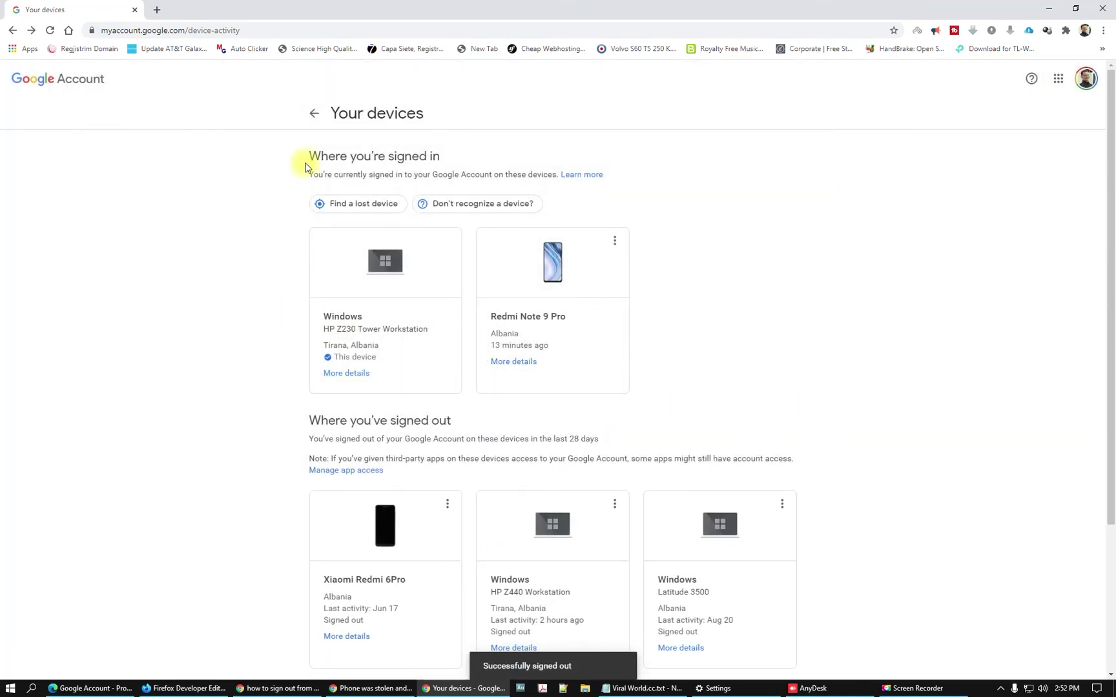
mouse_move(307, 156)
mouse_down()
mouse_move(401, 155)
mouse_move(483, 178)
mouse_up()
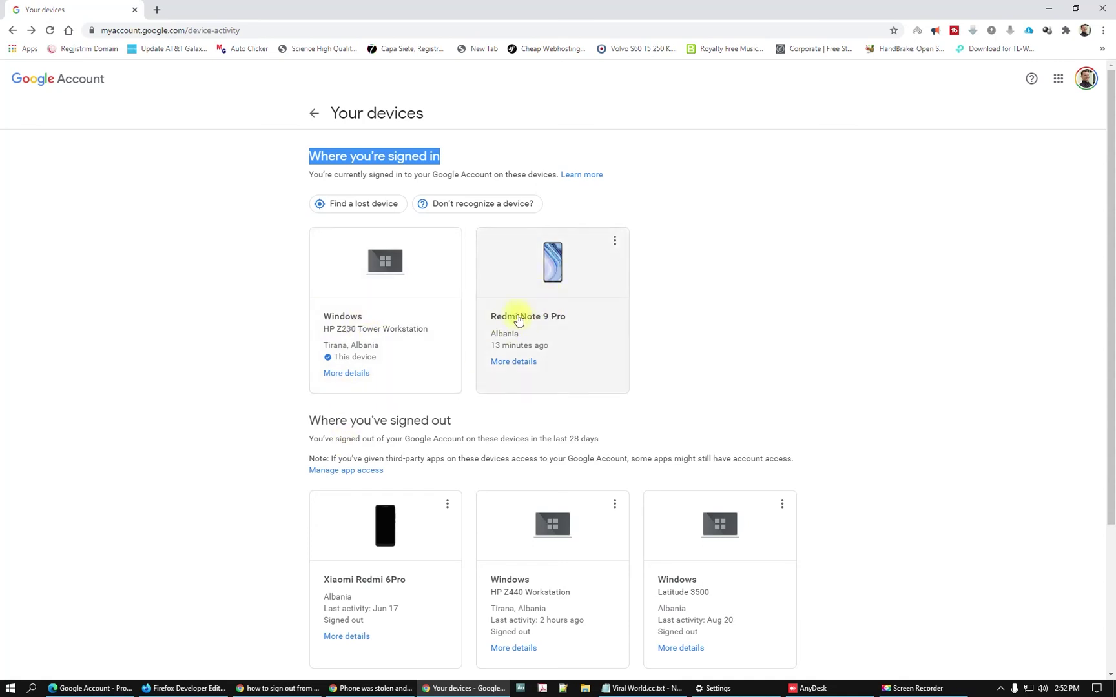
scroll(549, 310, down, 2)
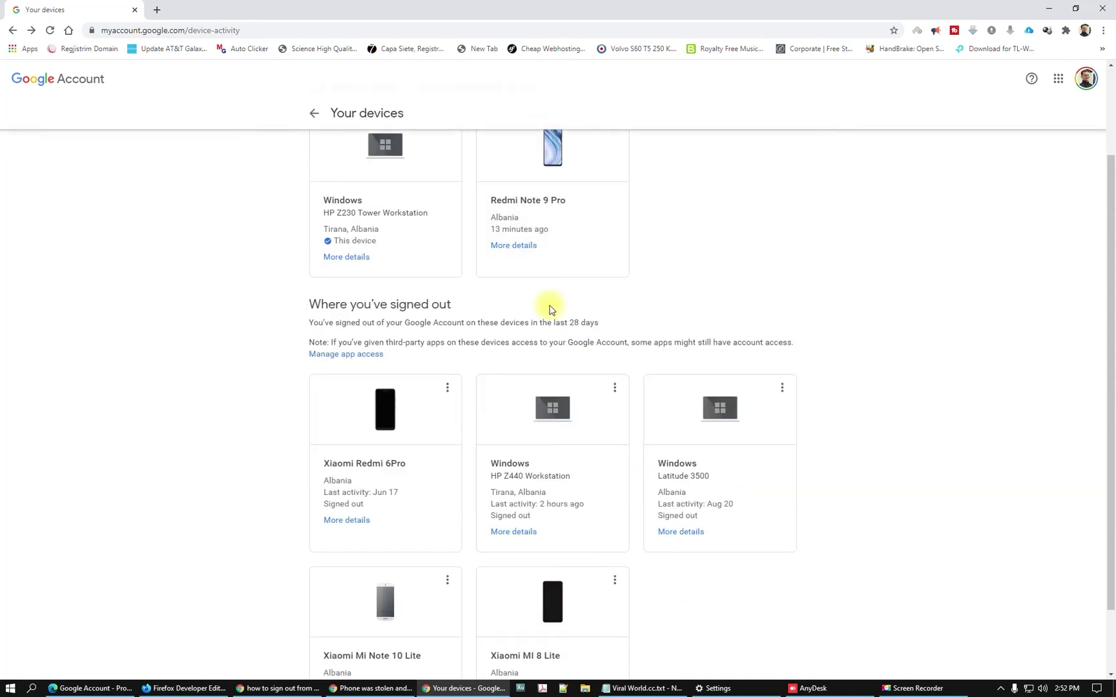
drag(298, 310, 497, 319)
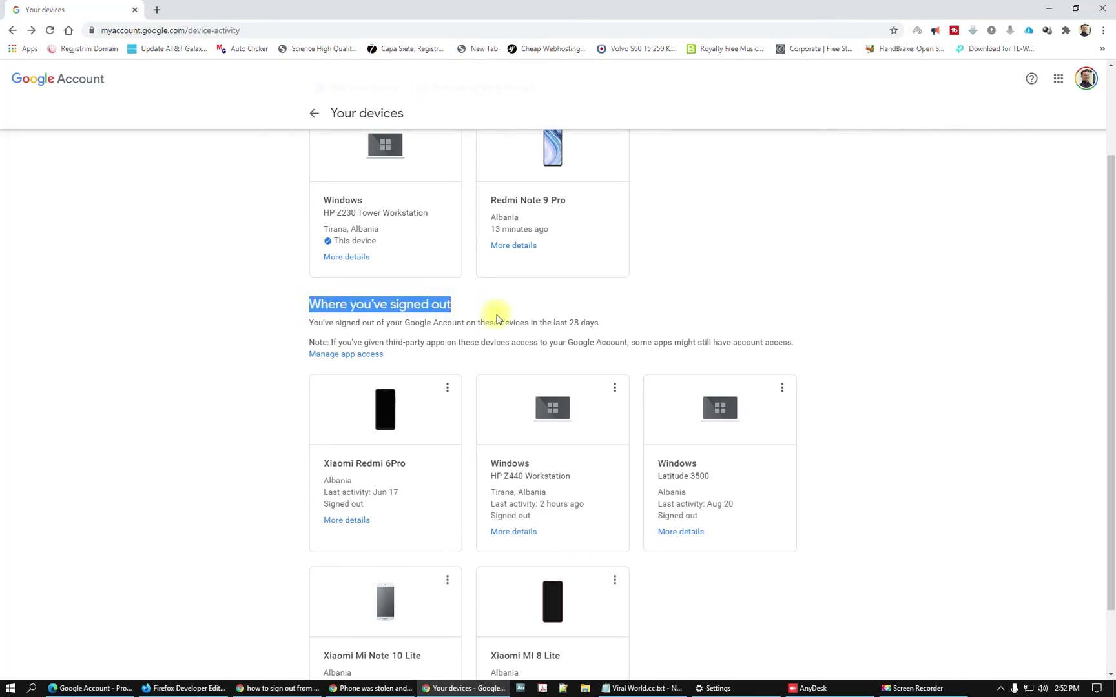
scroll(498, 319, down, 1)
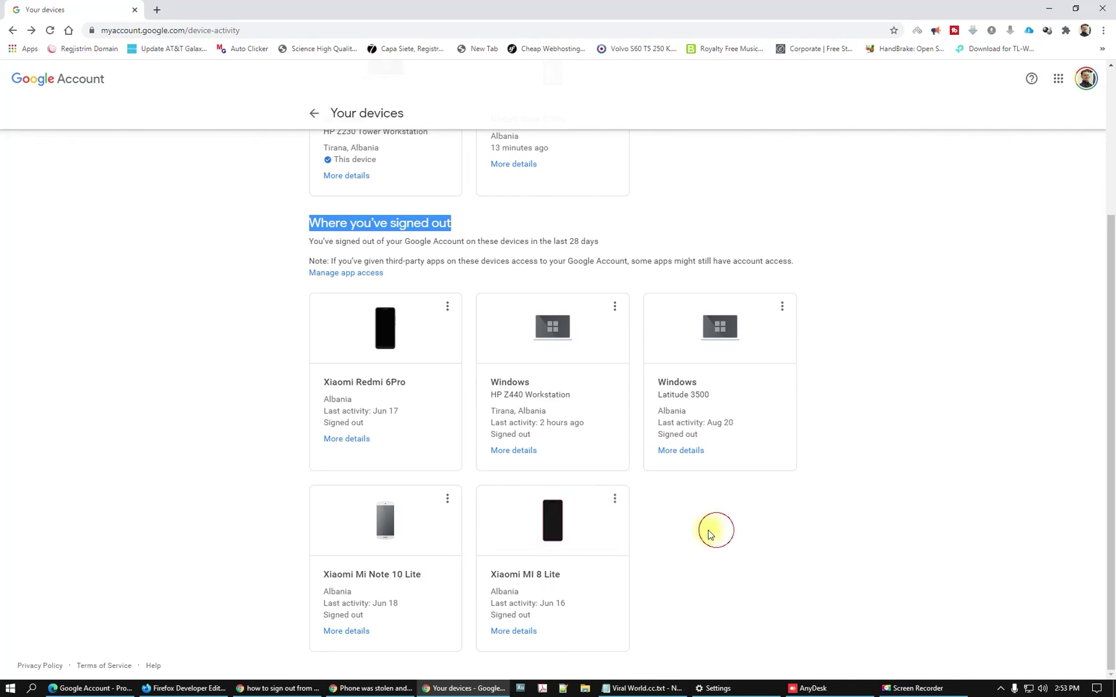
scroll(212, 481, up, 3)
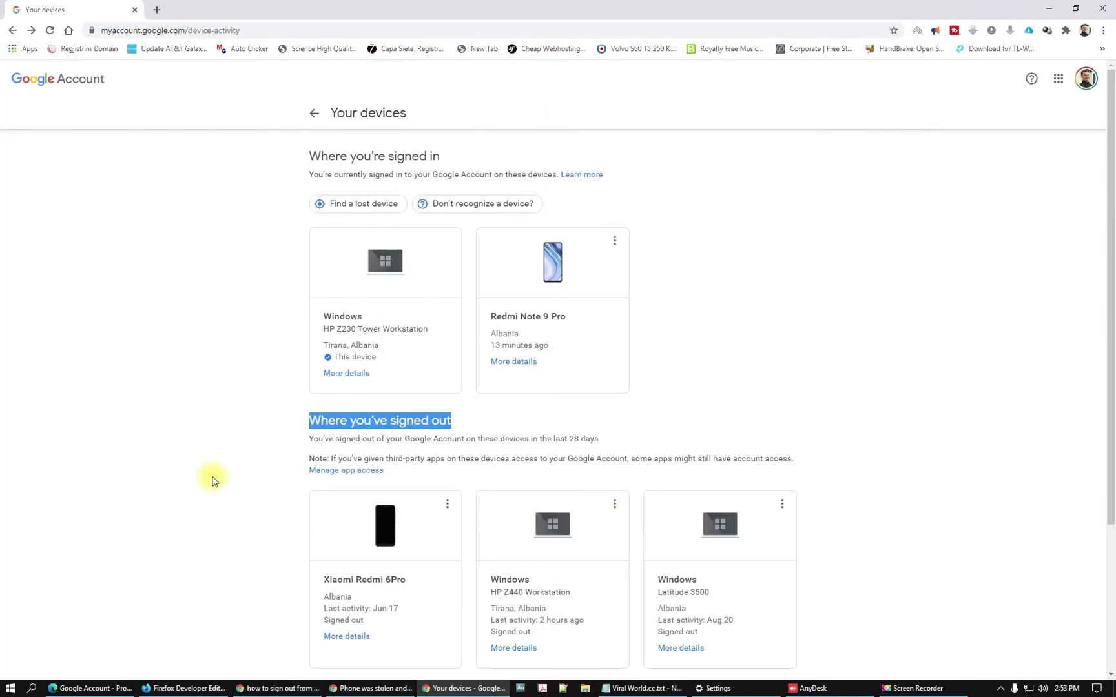
- Return to the Security page and scroll up to its top
click(314, 113)
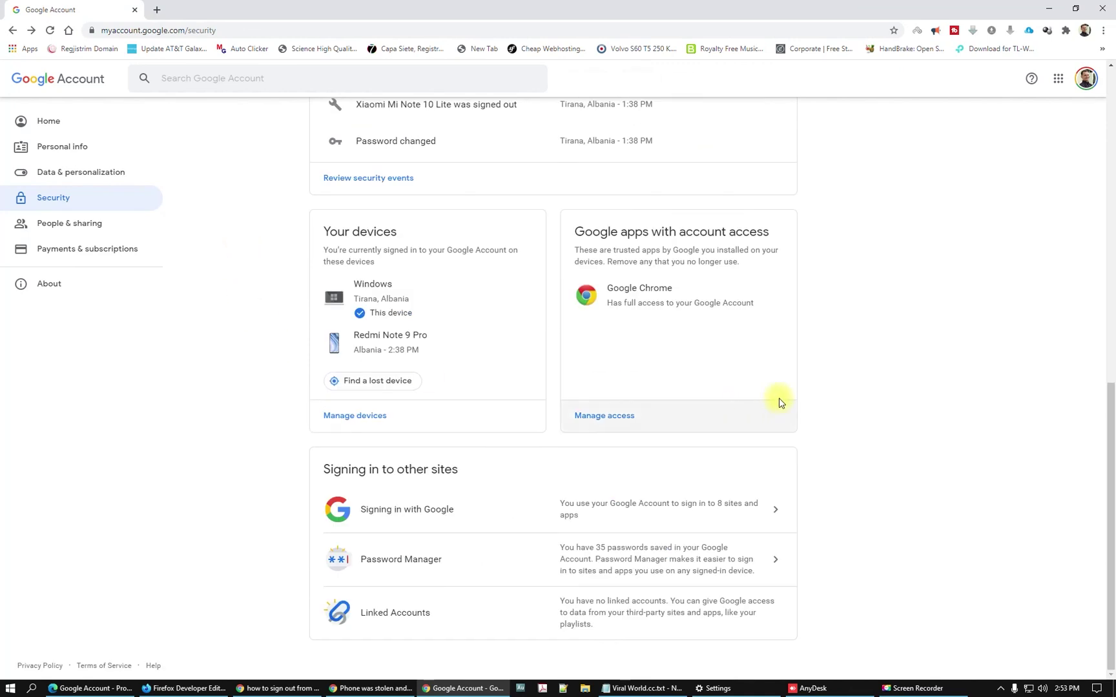
scroll(780, 403, up, 10)
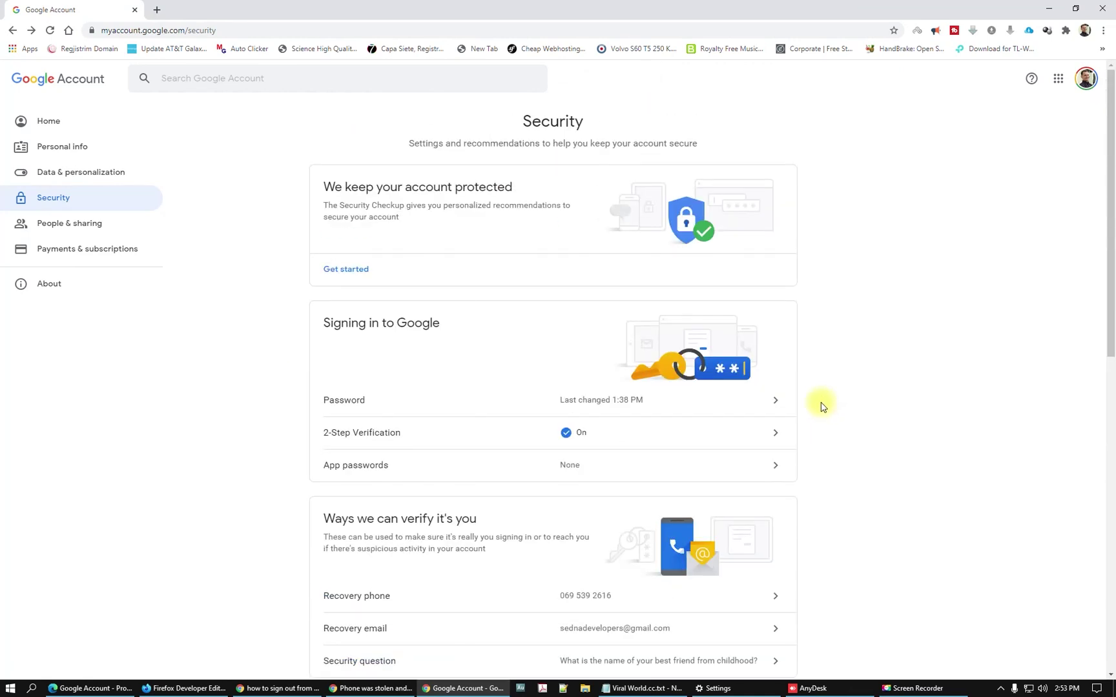